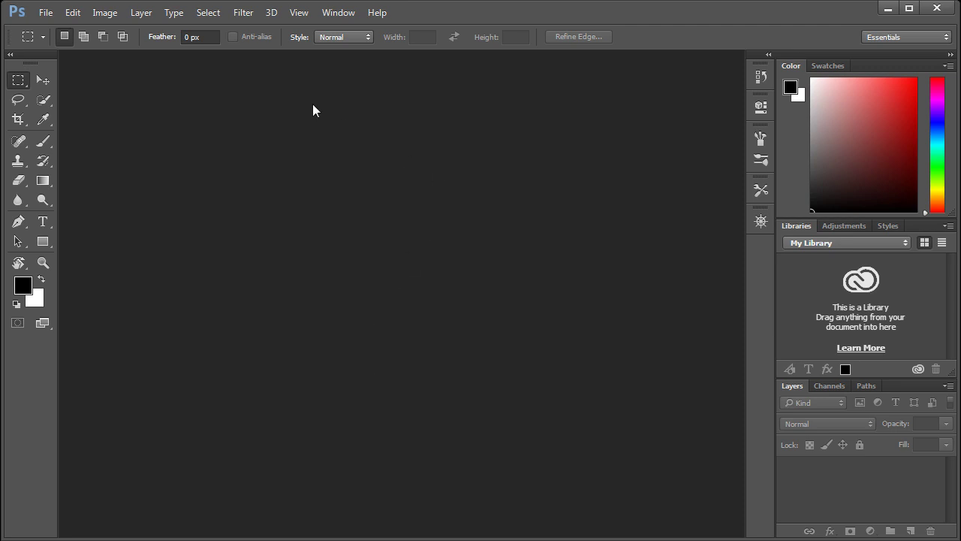
- Open the Preferences dialog on its General page from the Edit menu
{"action": "left_click", "coordinate": [72, 13]}
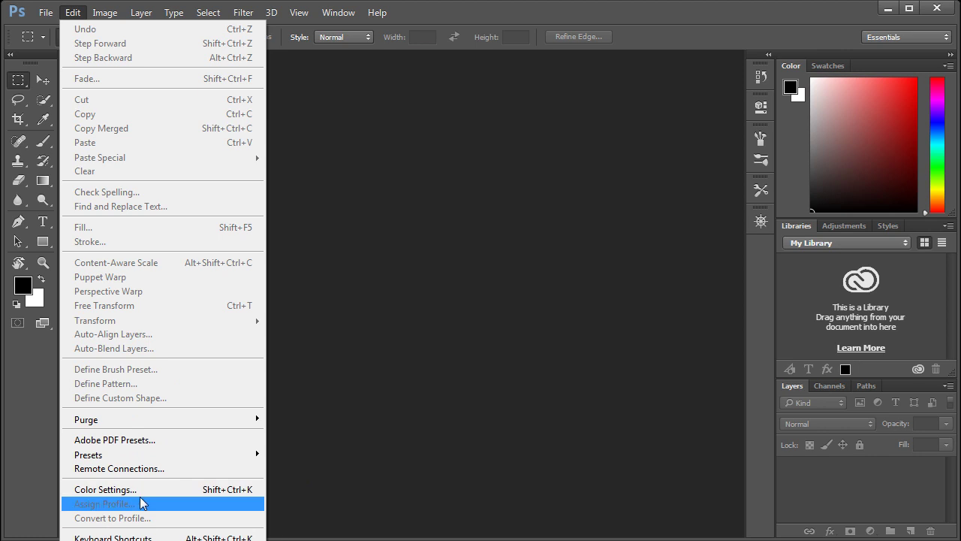
{"action": "left_click", "coordinate": [359, 444]}
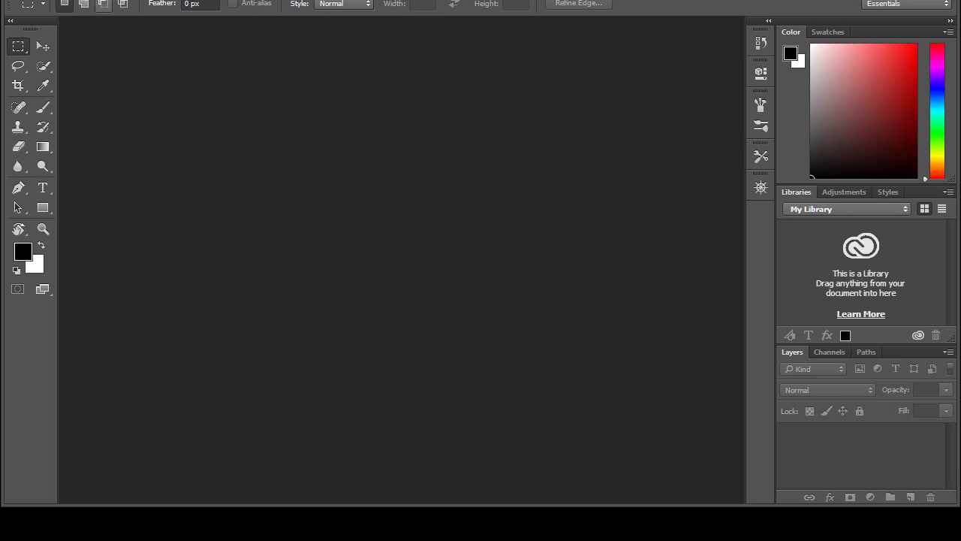
{"action": "key", "text": "alt+e"}
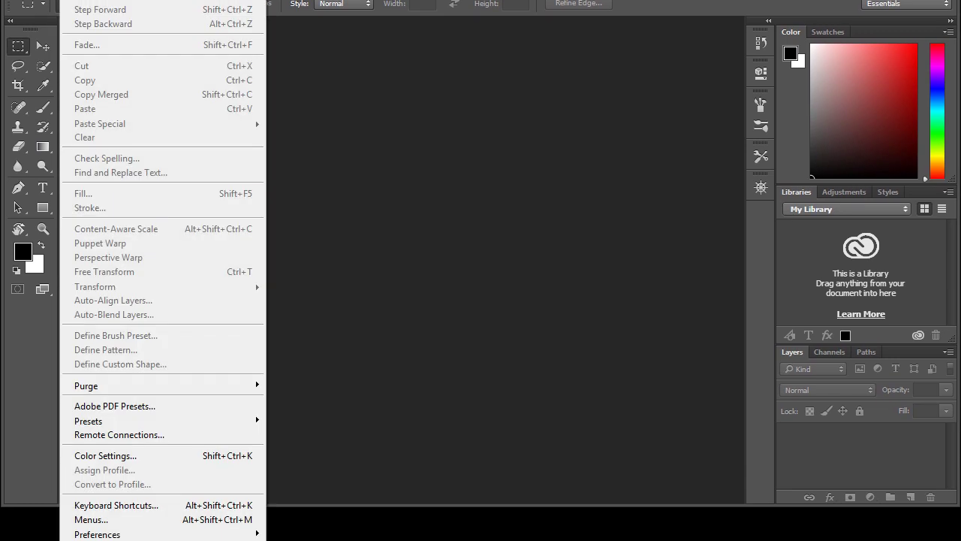
{"action": "mouse_move", "coordinate": [97, 534]}
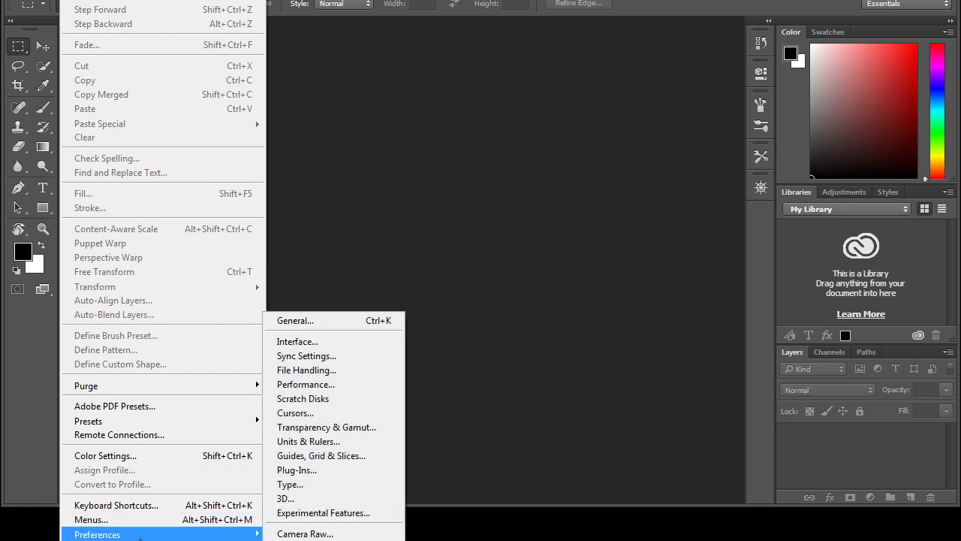
{"action": "left_click", "coordinate": [81, 535]}
{"action": "left_click", "coordinate": [102, 535]}
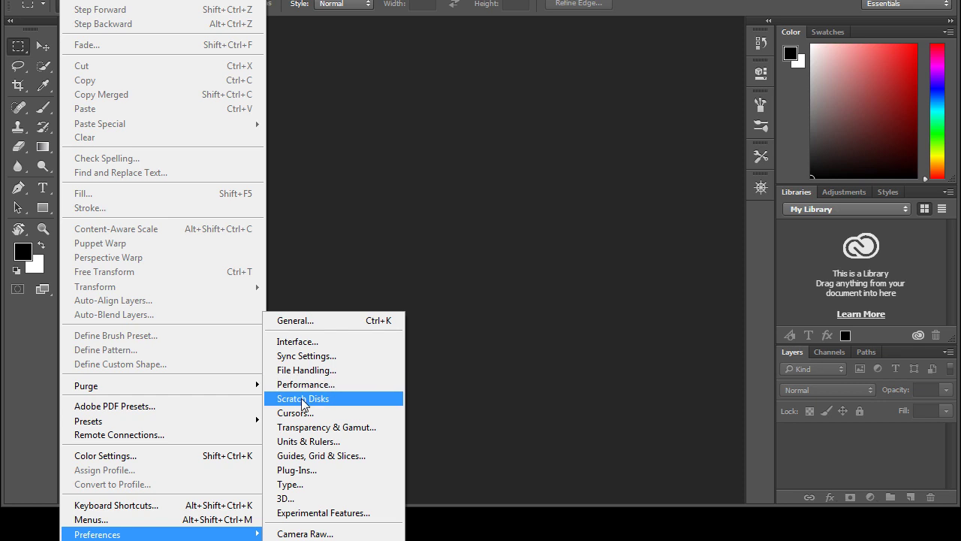
{"action": "left_click", "coordinate": [304, 322]}
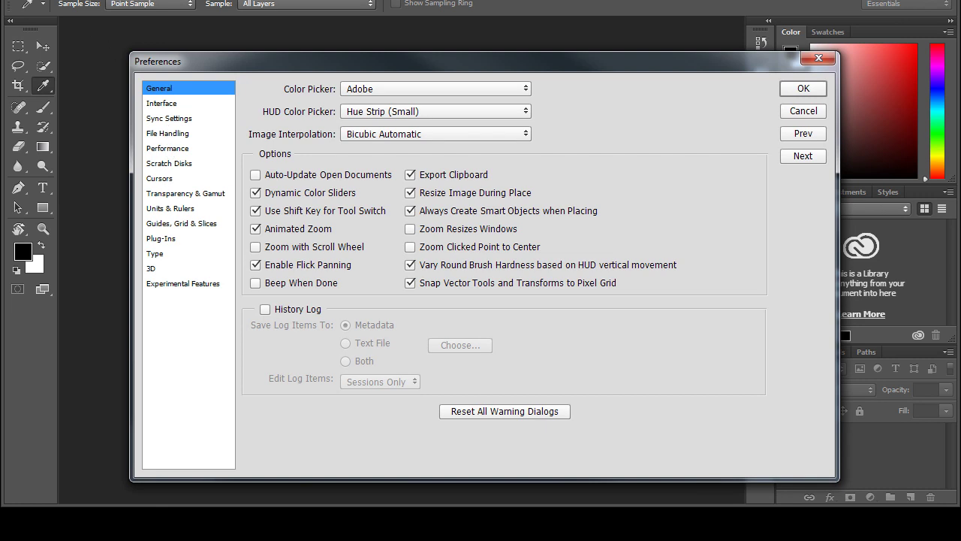
{"action": "left_click", "coordinate": [84, 2]}
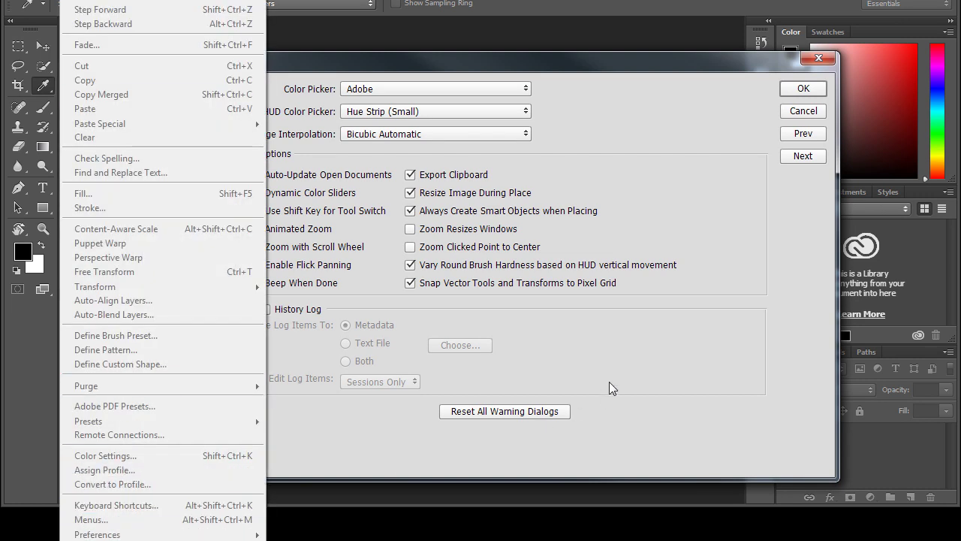
{"action": "key", "text": "Escape"}
{"action": "left_click", "coordinate": [166, 106]}
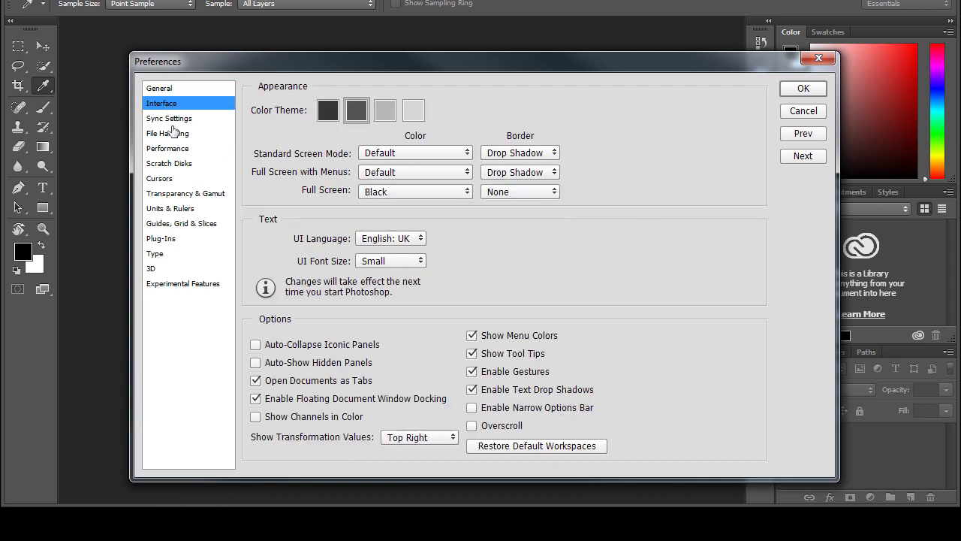
{"action": "left_click", "coordinate": [170, 120]}
{"action": "left_click", "coordinate": [171, 133]}
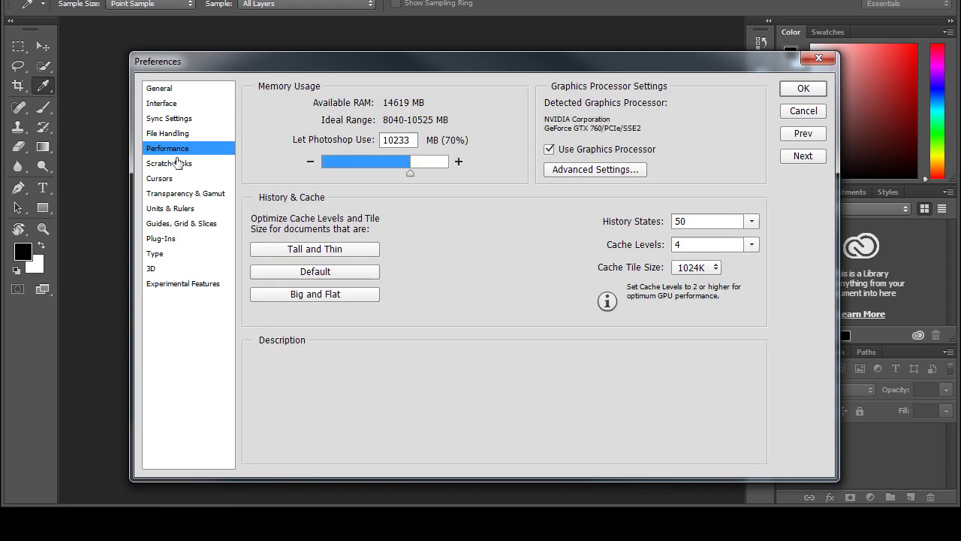
{"action": "left_click", "coordinate": [171, 164]}
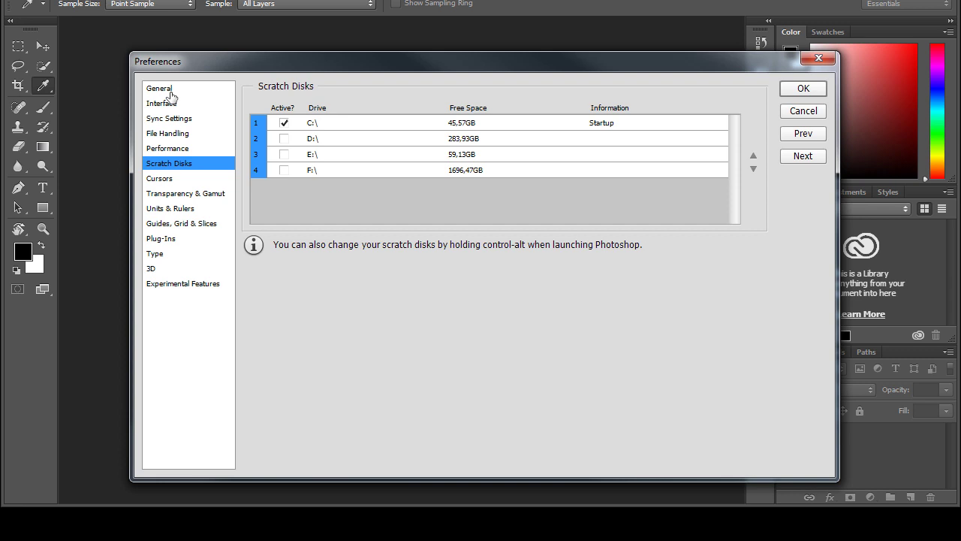
{"action": "left_click", "coordinate": [171, 90]}
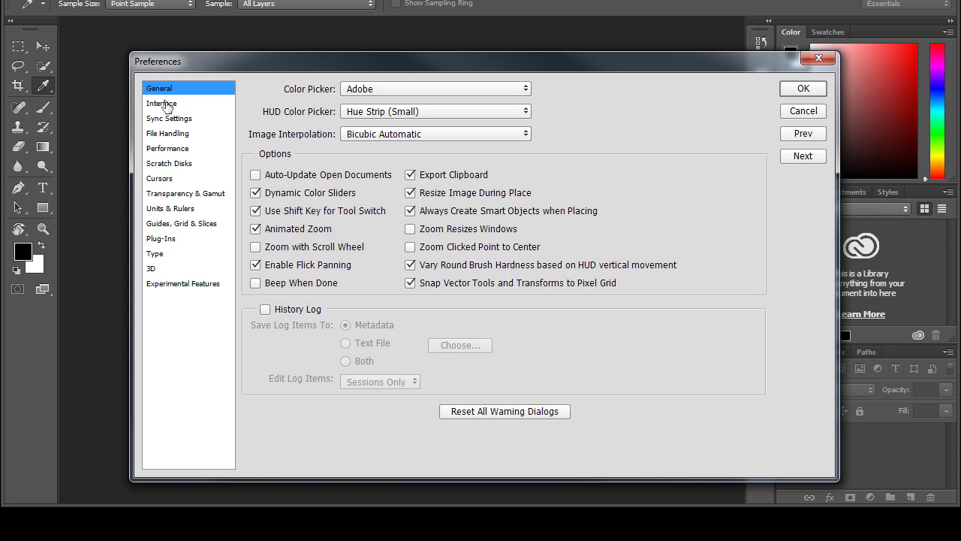
- Show Interface preferences and settle on the dark grey colour theme after trying darkest and lightest
{"action": "left_click", "coordinate": [167, 108]}
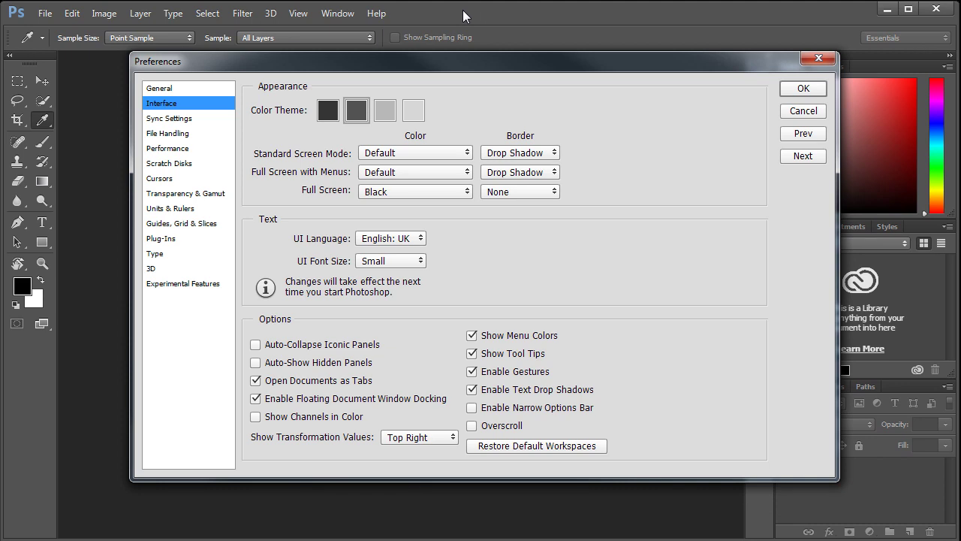
{"action": "left_click", "coordinate": [330, 118]}
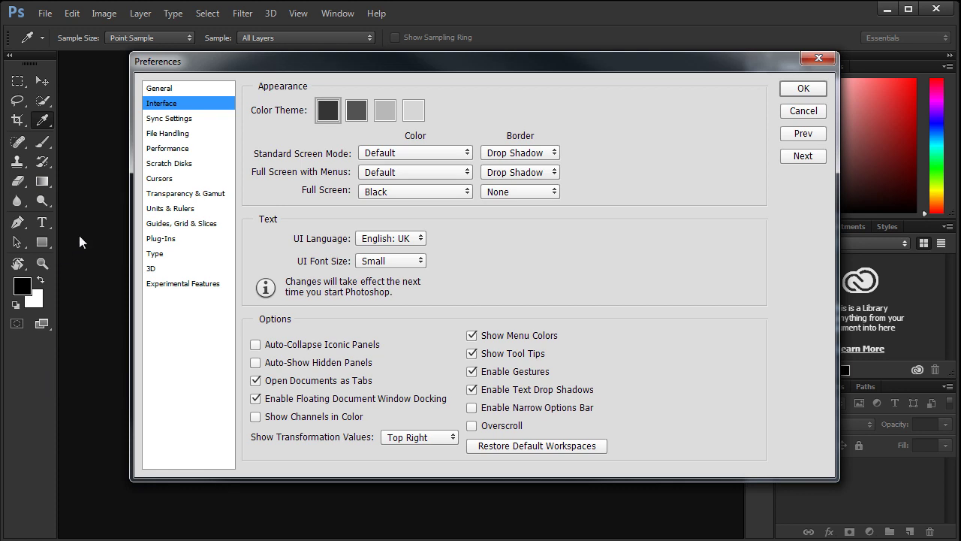
{"action": "left_click", "coordinate": [414, 111]}
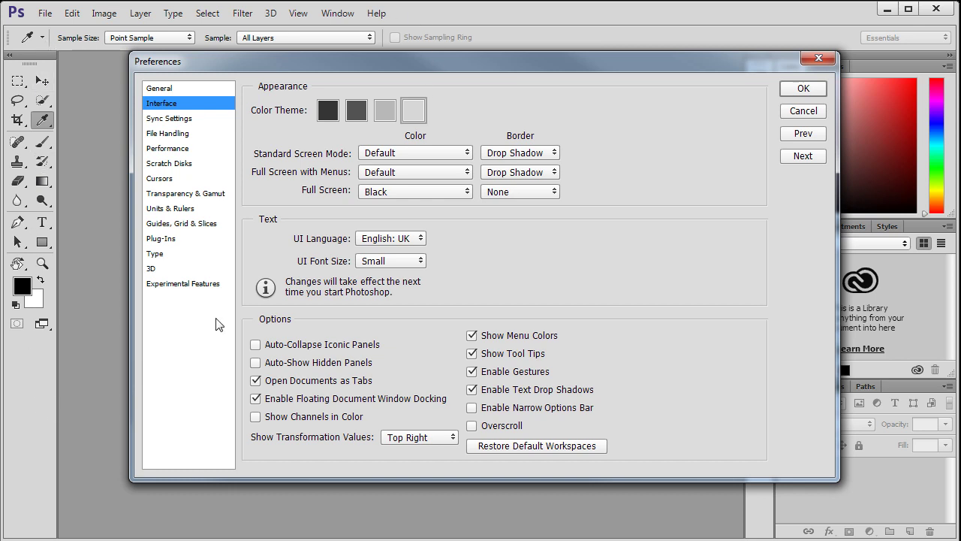
{"action": "left_click", "coordinate": [358, 113]}
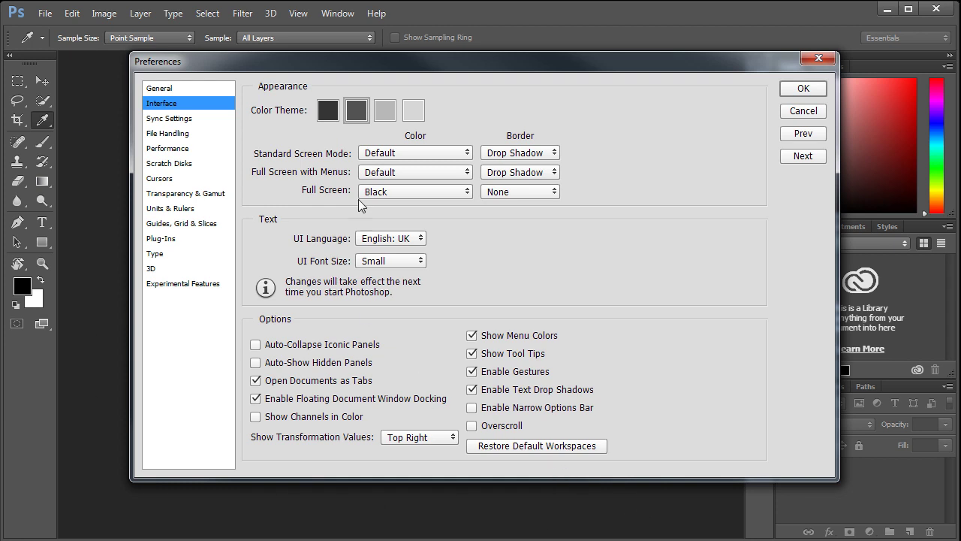
- Set Standard Screen Mode to Medium Gray and Full Screen with Menus to Light Gray, keeping the dark grey theme
{"action": "left_click", "coordinate": [427, 154]}
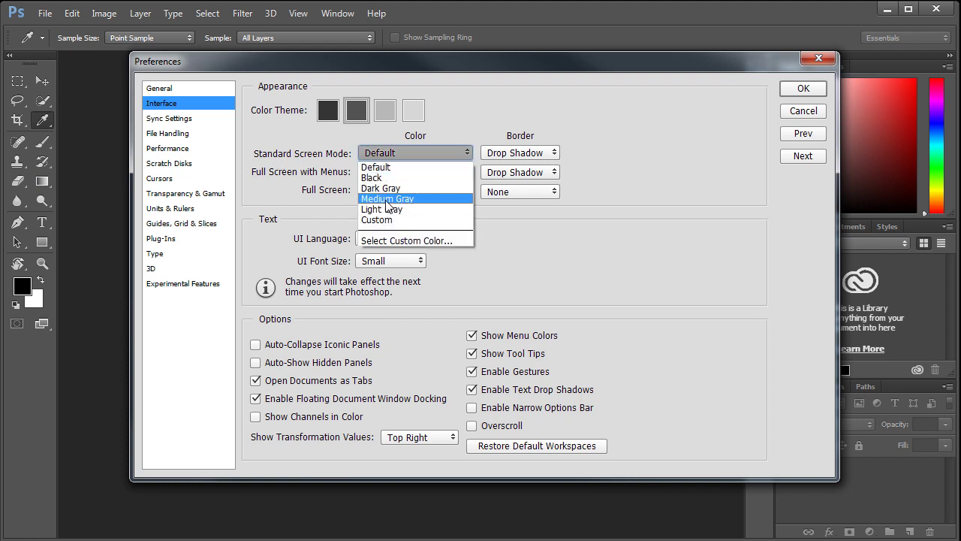
{"action": "left_click", "coordinate": [387, 200]}
{"action": "left_click", "coordinate": [390, 172]}
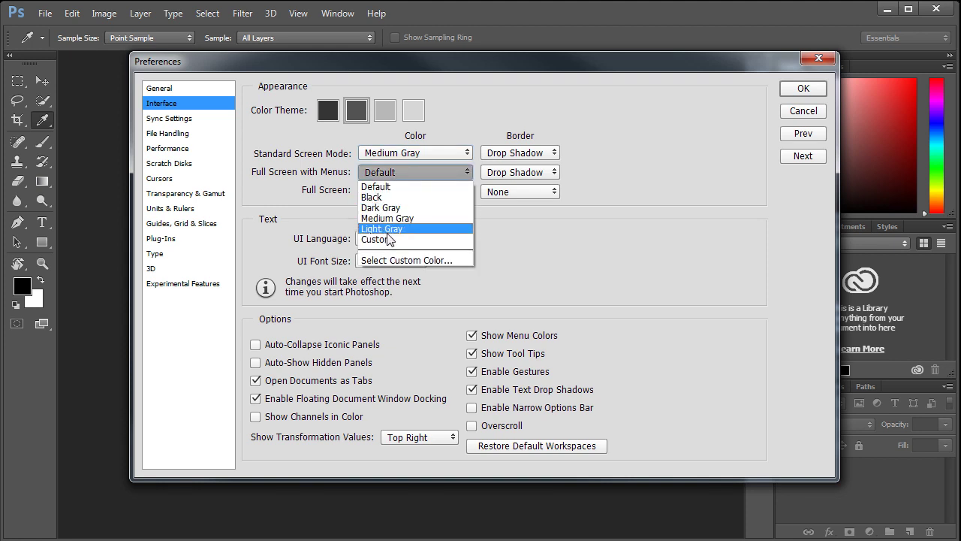
{"action": "left_click", "coordinate": [389, 239]}
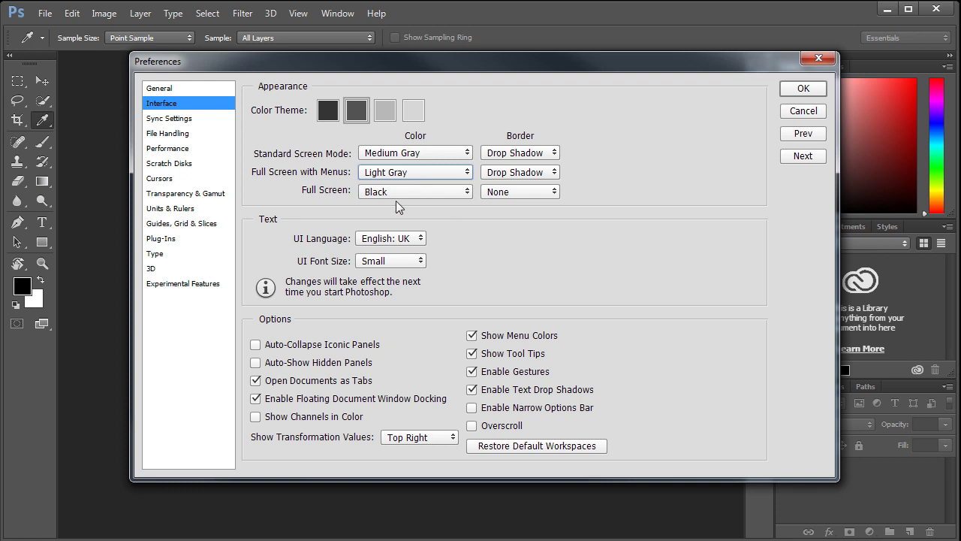
{"action": "left_click", "coordinate": [385, 113]}
{"action": "left_click", "coordinate": [359, 114]}
{"action": "left_click", "coordinate": [328, 113]}
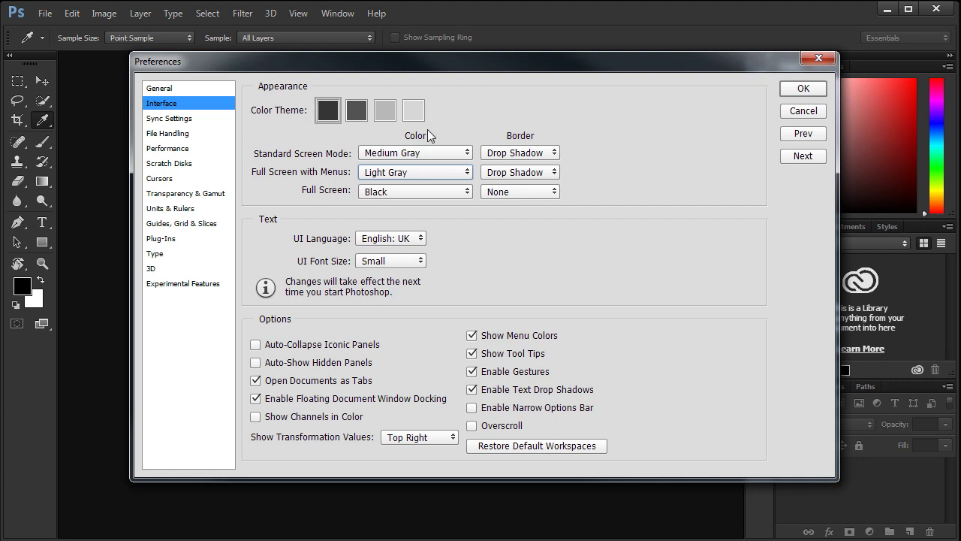
{"action": "left_click", "coordinate": [359, 113]}
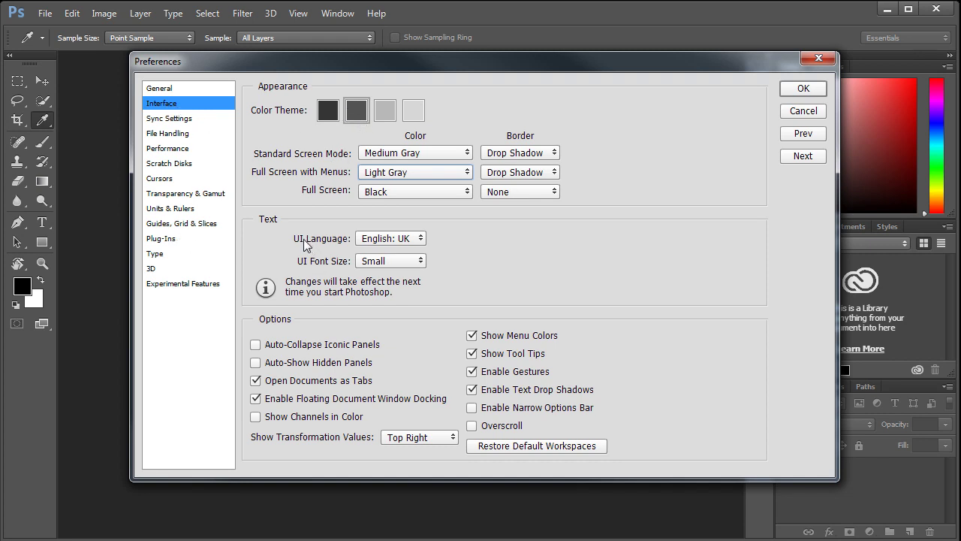
- Keep the English: UK language, set UI Font Size to Large, and close Preferences
{"action": "left_click", "coordinate": [390, 239]}
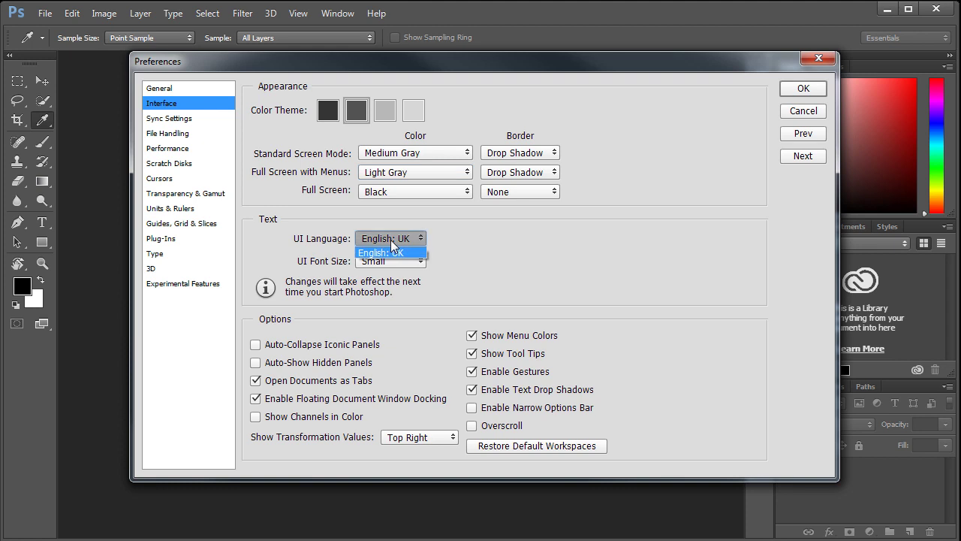
{"action": "left_click", "coordinate": [398, 252]}
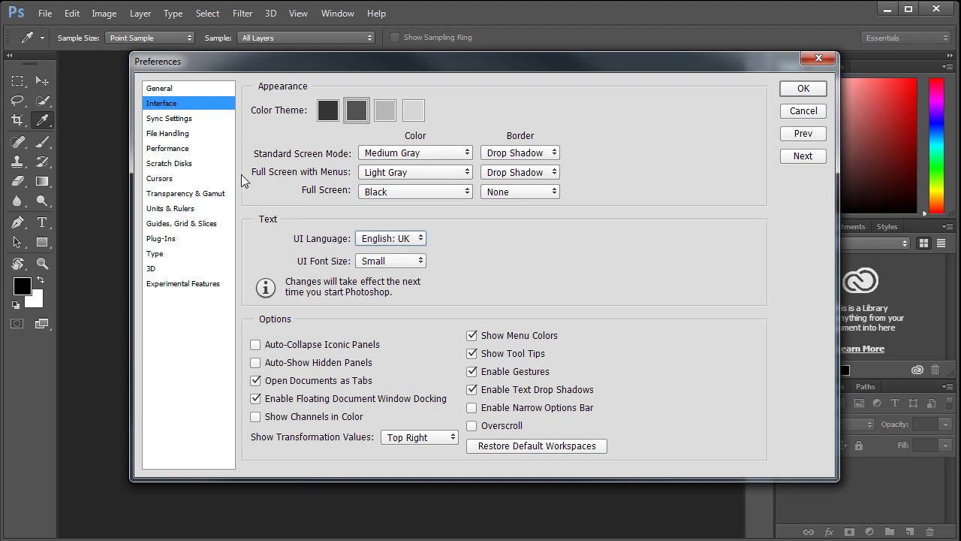
{"action": "left_click", "coordinate": [397, 245]}
{"action": "left_click", "coordinate": [404, 236]}
{"action": "left_click", "coordinate": [388, 269]}
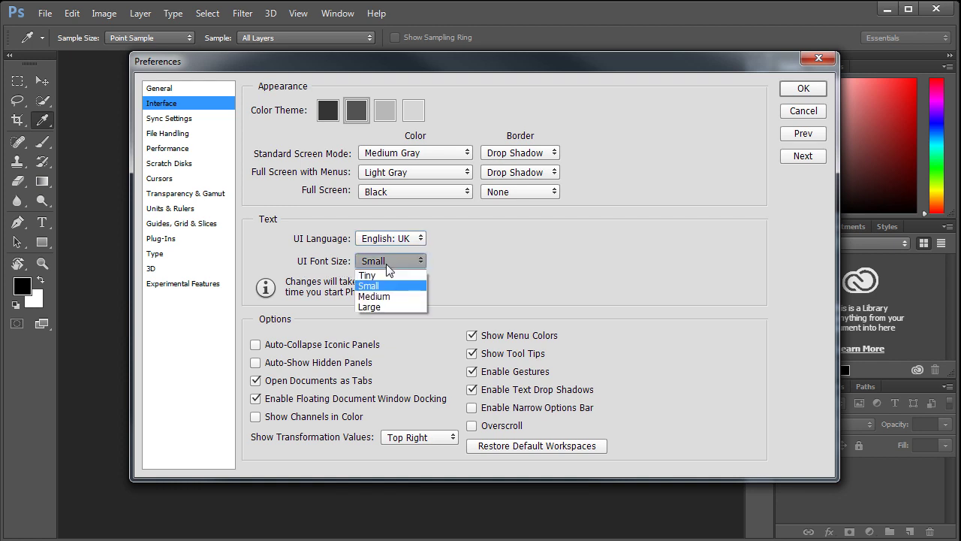
{"action": "left_click", "coordinate": [373, 308]}
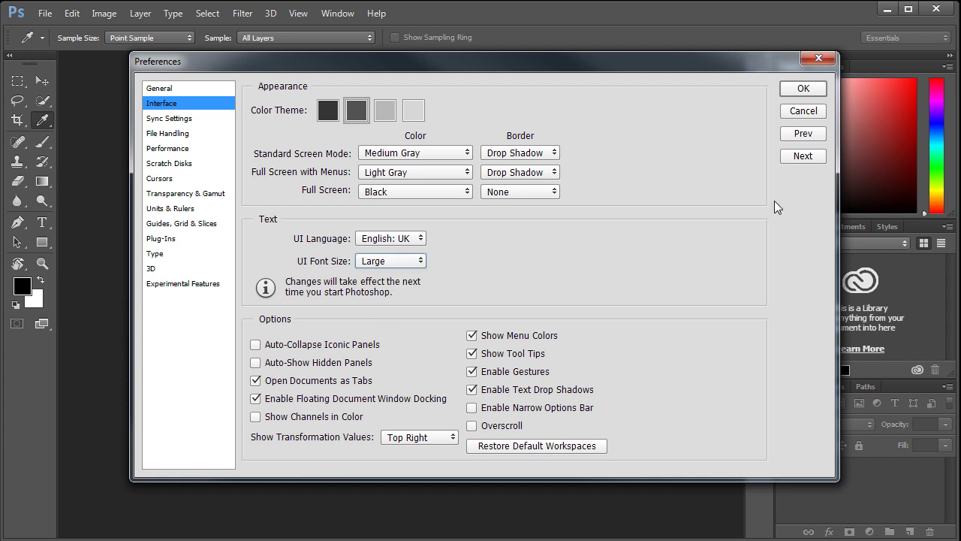
{"action": "left_click", "coordinate": [804, 133]}
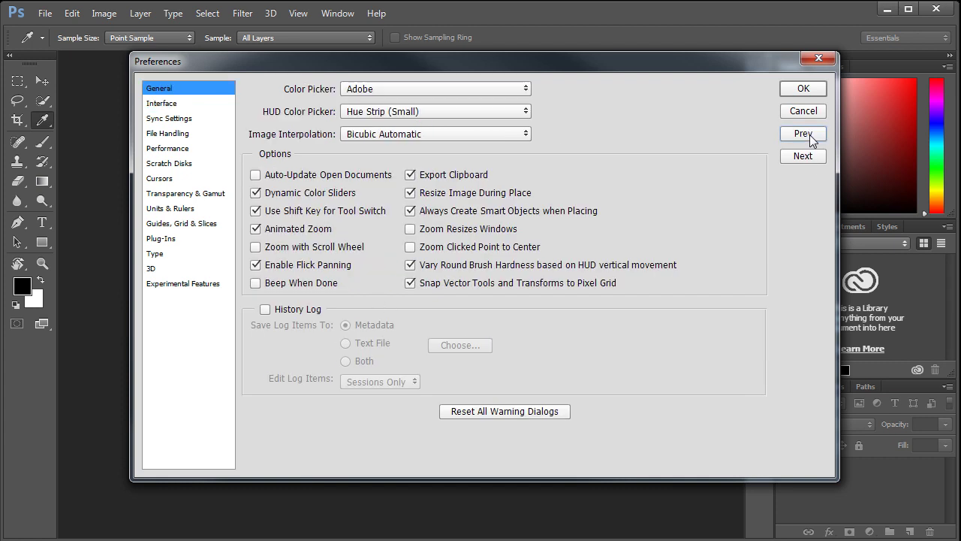
{"action": "left_click", "coordinate": [810, 92]}
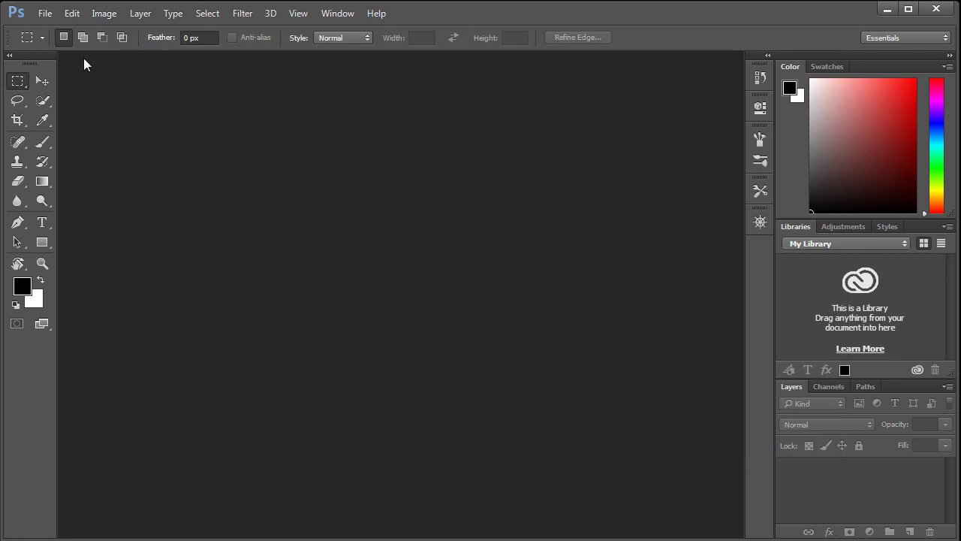
- Reopen Preferences on the Interface page and change UI Font Size from Large to Small
{"action": "left_click", "coordinate": [42, 18]}
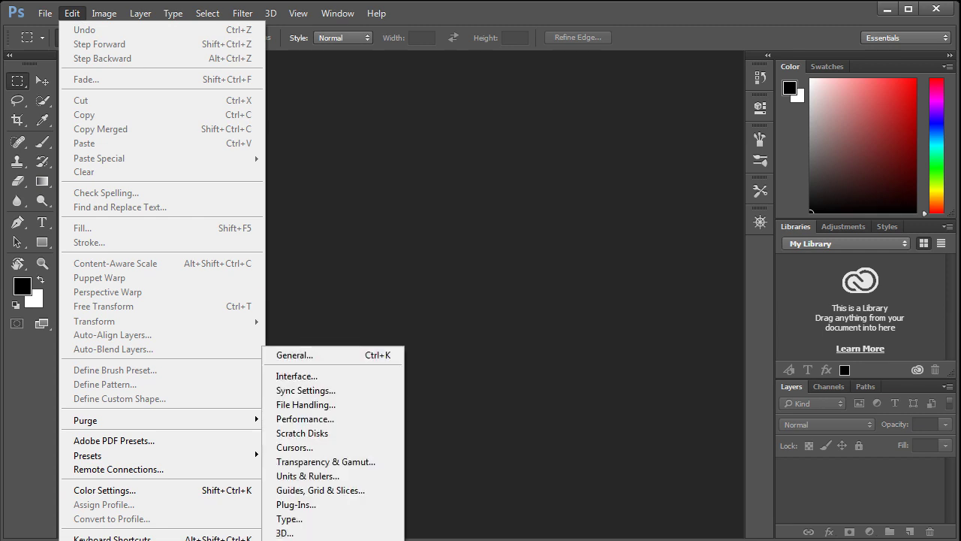
{"action": "left_click", "coordinate": [312, 354]}
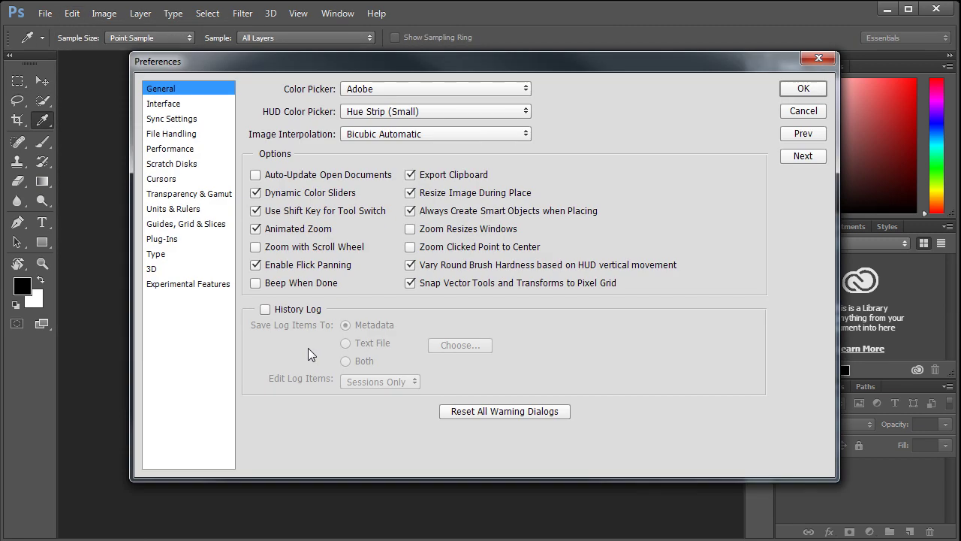
{"action": "left_click", "coordinate": [163, 105]}
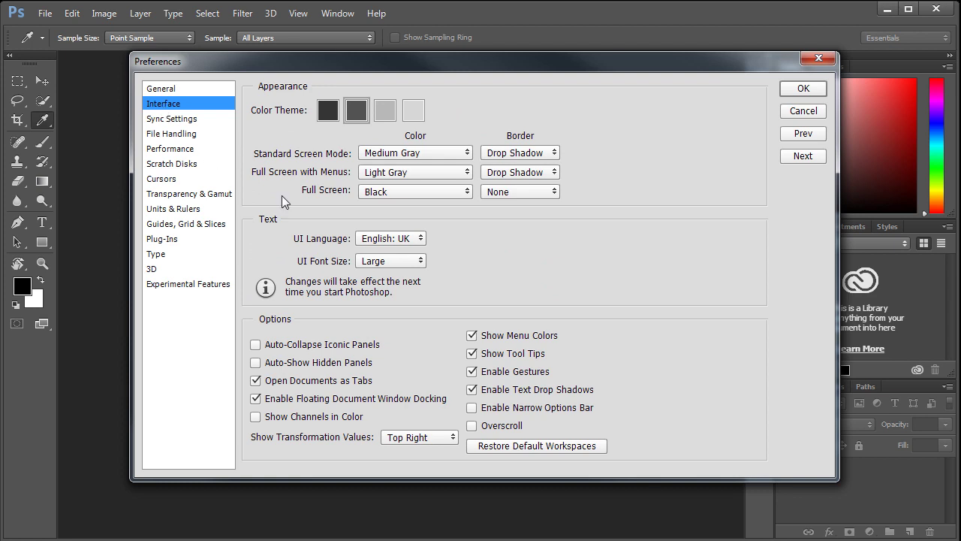
{"action": "left_click", "coordinate": [404, 263]}
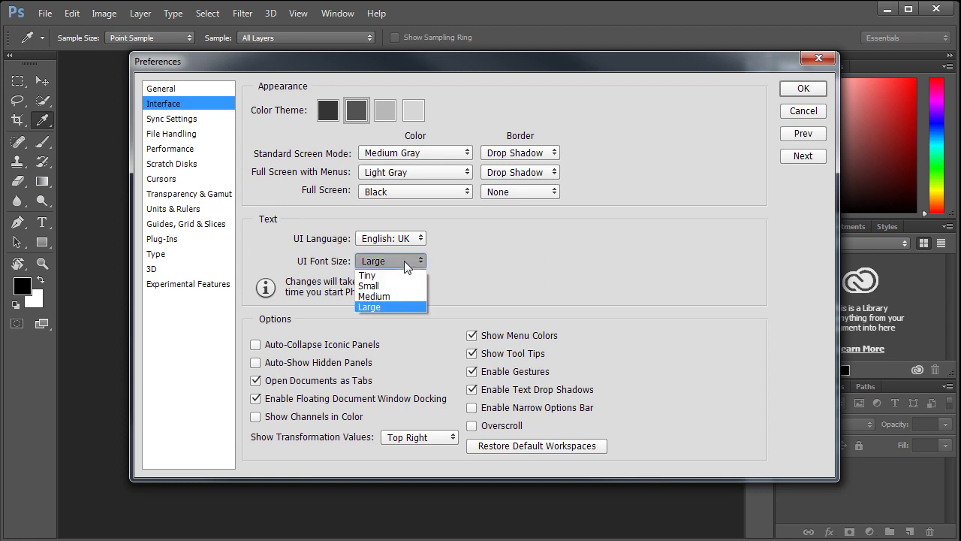
{"action": "left_click", "coordinate": [372, 286]}
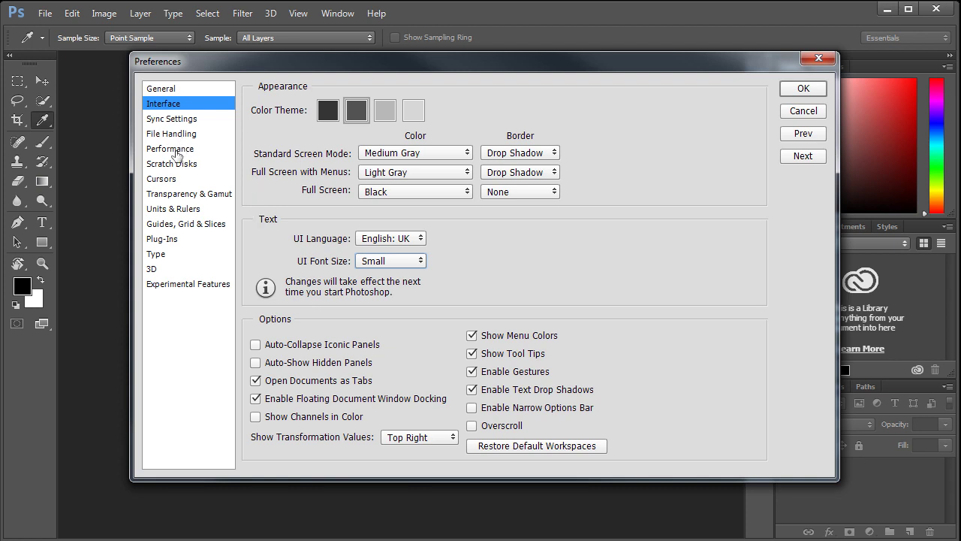
- Show Performance preferences: 10233 MB (70%) RAM, graphics processor on, 50 history states
{"action": "left_click", "coordinate": [176, 150]}
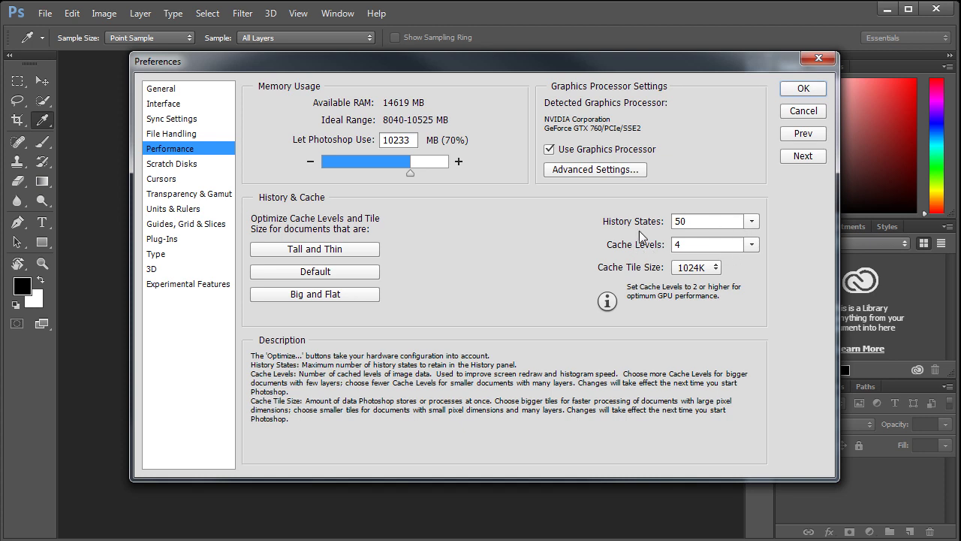
{"action": "mouse_move", "coordinate": [607, 148]}
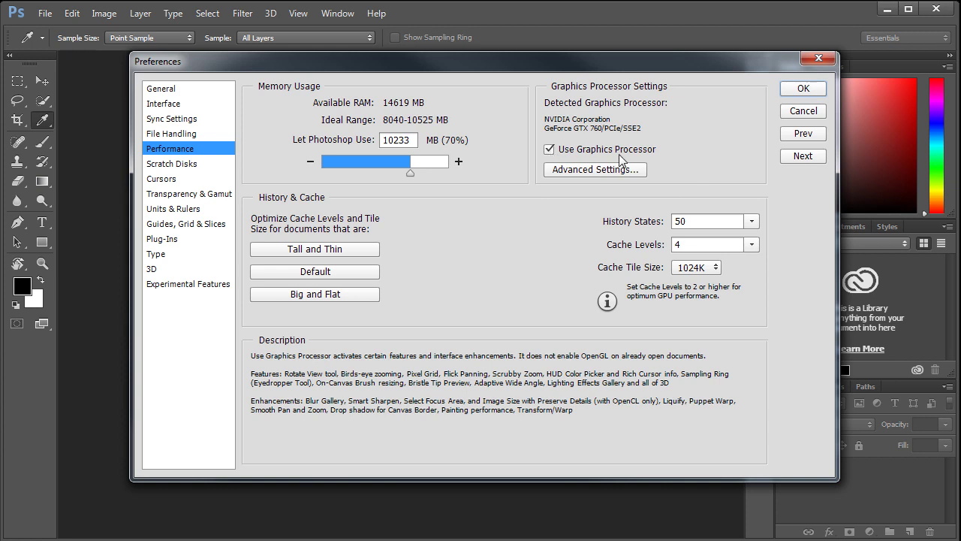
- Review the advanced graphics processor settings unchanged, then show the Cursors preferences
{"action": "left_click", "coordinate": [590, 170]}
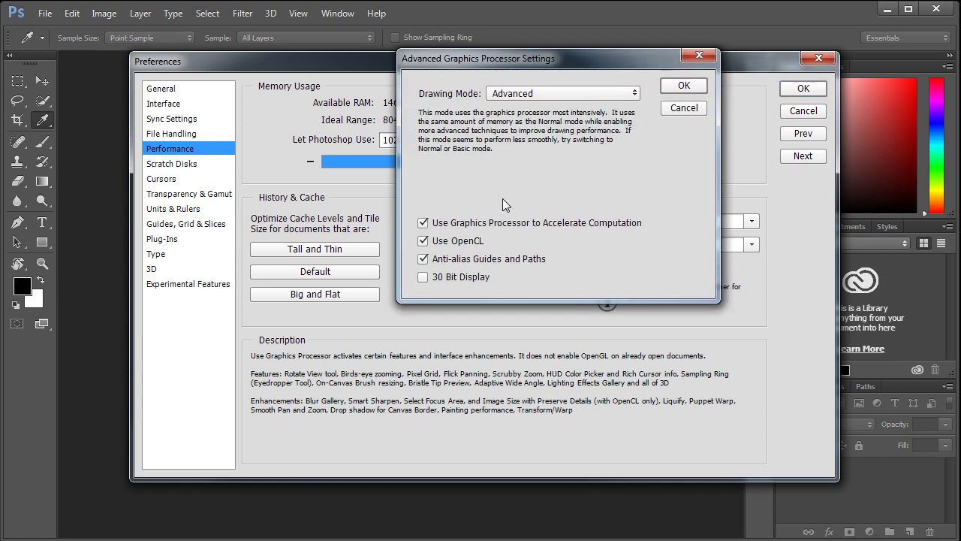
{"action": "left_click", "coordinate": [685, 108]}
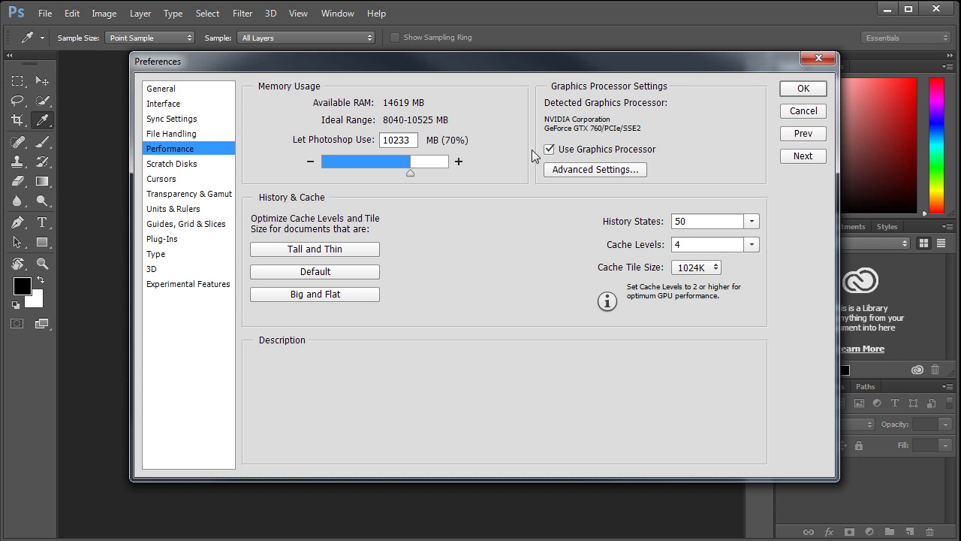
{"action": "left_click", "coordinate": [162, 179]}
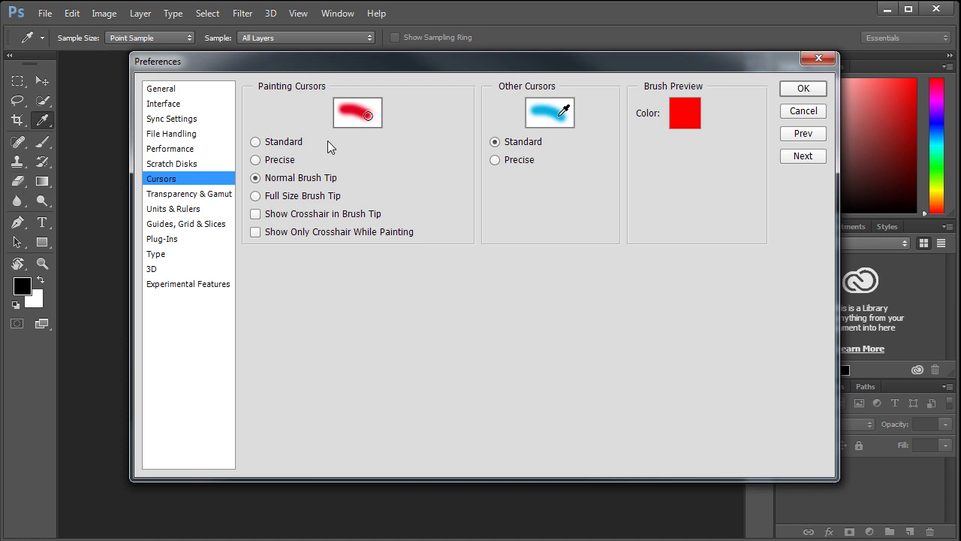
{"action": "left_click", "coordinate": [255, 142]}
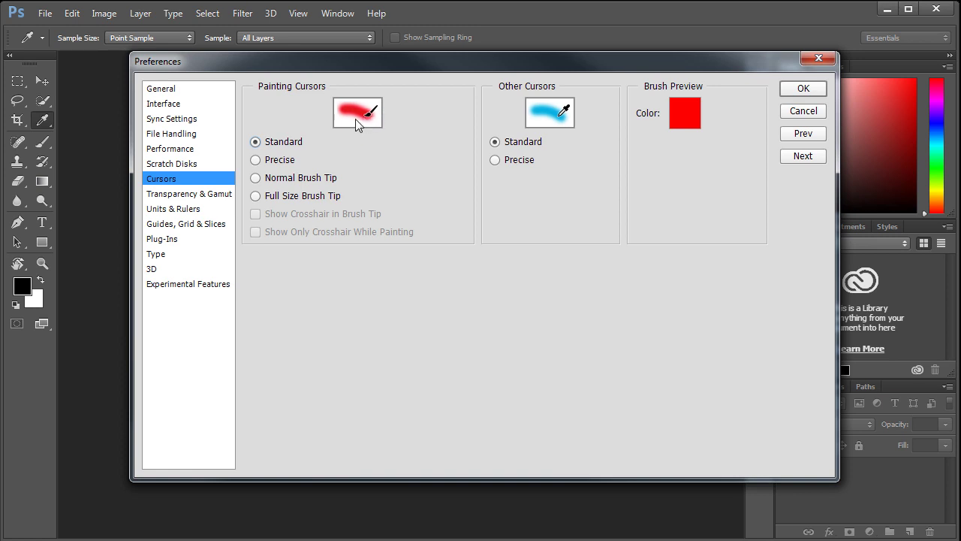
{"action": "left_click", "coordinate": [256, 160]}
{"action": "left_click", "coordinate": [274, 180]}
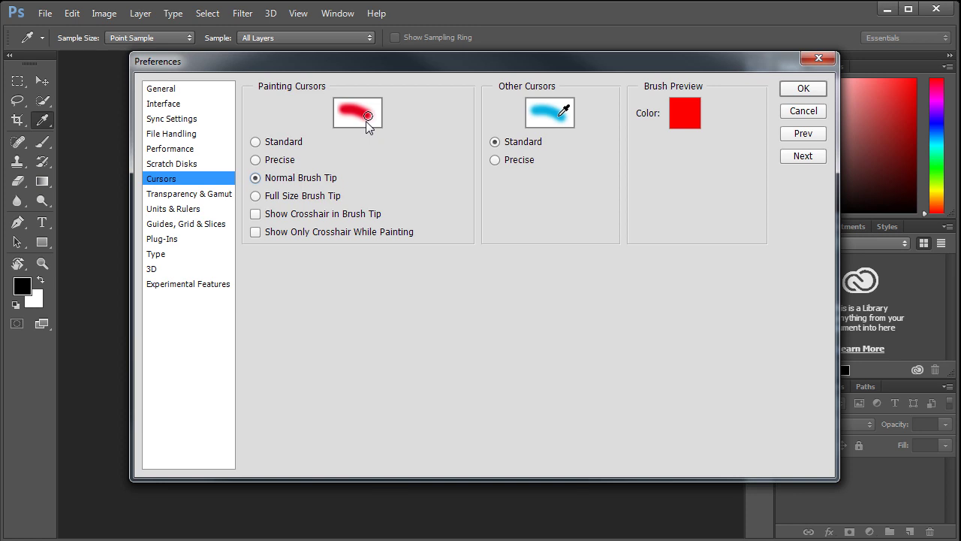
{"action": "left_click", "coordinate": [277, 198]}
{"action": "left_click", "coordinate": [256, 178]}
- Use Full Size Brush Tip painting cursors with both crosshair options off, other cursors Standard
{"action": "left_click", "coordinate": [273, 201]}
{"action": "left_click", "coordinate": [257, 215]}
{"action": "left_click", "coordinate": [256, 214]}
{"action": "left_click", "coordinate": [256, 214]}
{"action": "left_click", "coordinate": [256, 214]}
{"action": "left_click", "coordinate": [255, 232]}
{"action": "left_click", "coordinate": [256, 214]}
{"action": "left_click", "coordinate": [256, 215]}
{"action": "left_click", "coordinate": [256, 232]}
{"action": "left_click", "coordinate": [519, 162]}
{"action": "left_click", "coordinate": [516, 144]}
- In Transparency & Gamut, try Red, Small and Large grids, ending with a Medium, Light grid
{"action": "left_click", "coordinate": [179, 196]}
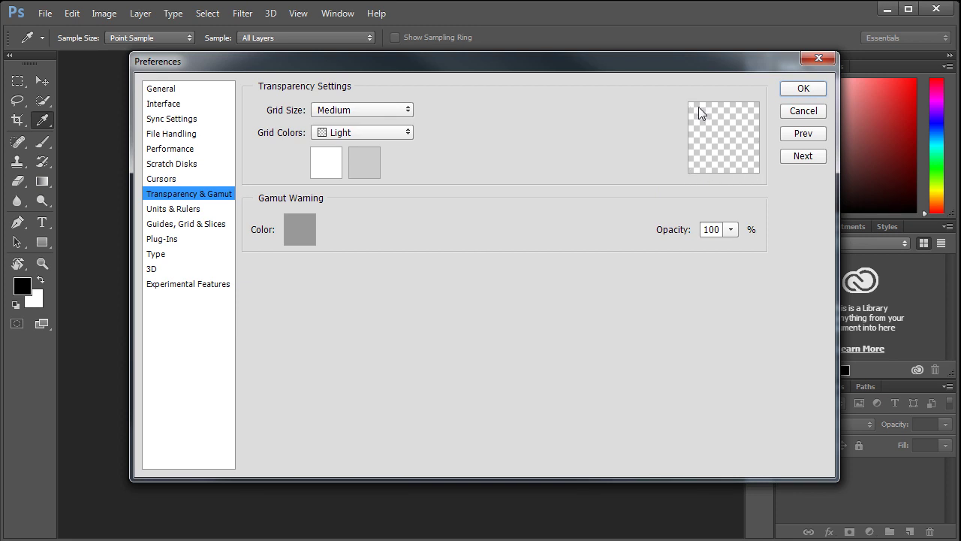
{"action": "left_click", "coordinate": [408, 134]}
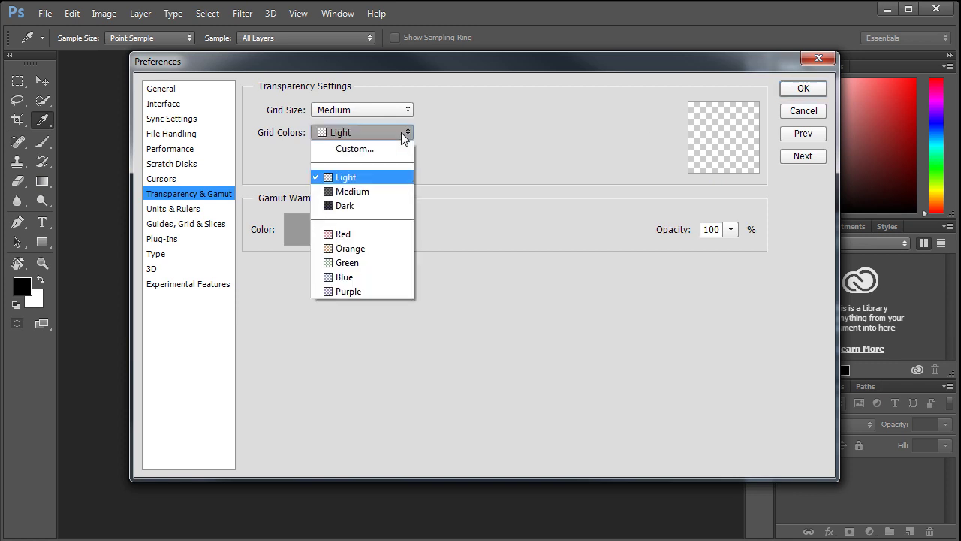
{"action": "left_click", "coordinate": [342, 234]}
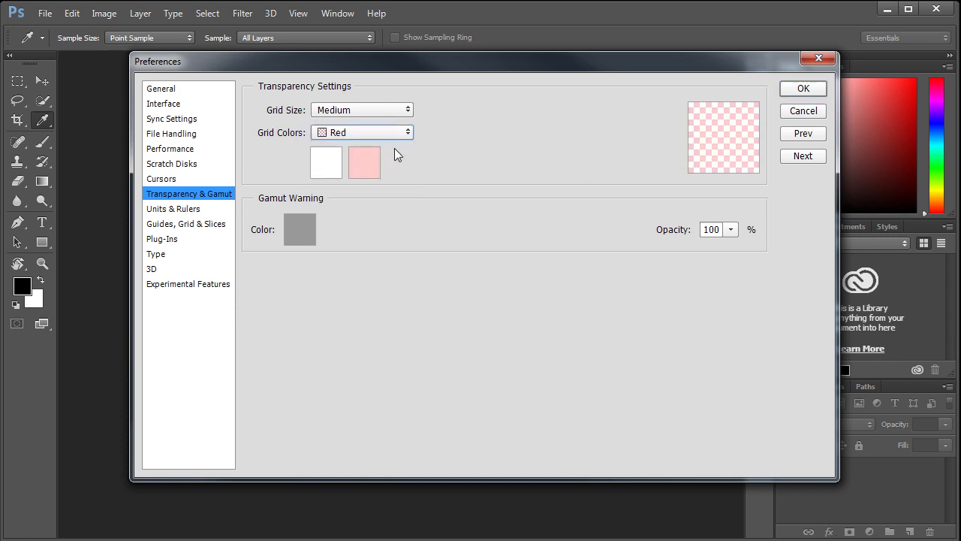
{"action": "left_click", "coordinate": [354, 112]}
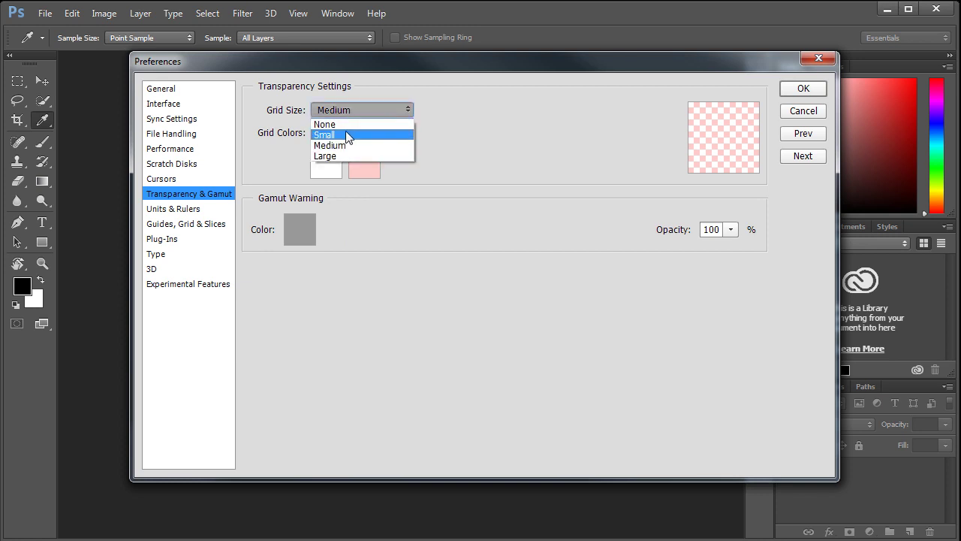
{"action": "left_click", "coordinate": [347, 134]}
{"action": "left_click", "coordinate": [362, 110]}
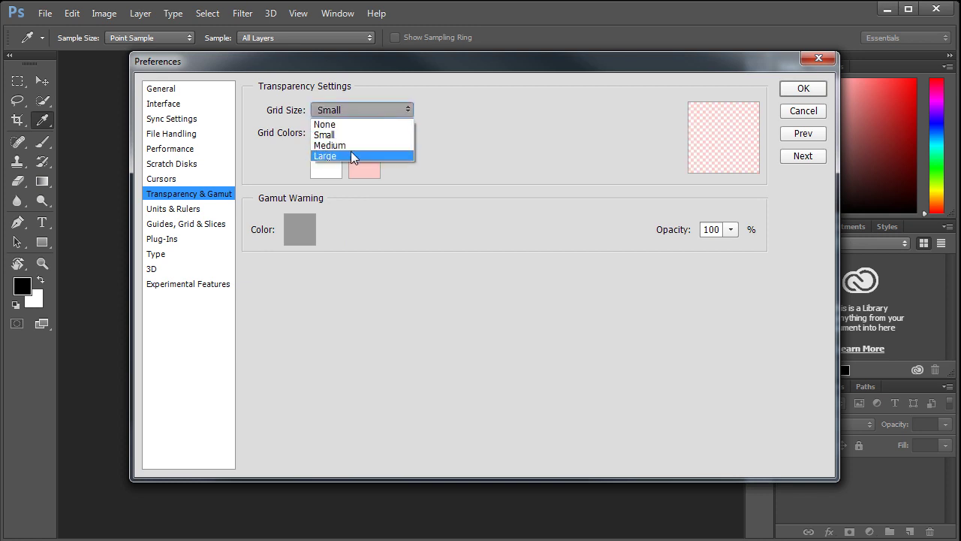
{"action": "left_click", "coordinate": [352, 153]}
{"action": "left_click", "coordinate": [356, 133]}
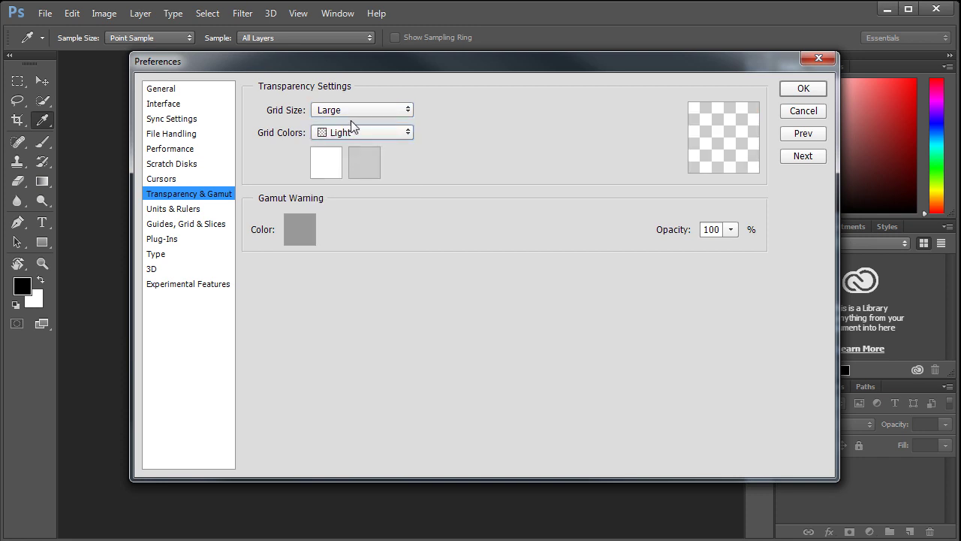
{"action": "left_click", "coordinate": [357, 110]}
{"action": "left_click", "coordinate": [347, 135]}
{"action": "left_click", "coordinate": [353, 110]}
{"action": "left_click", "coordinate": [346, 142]}
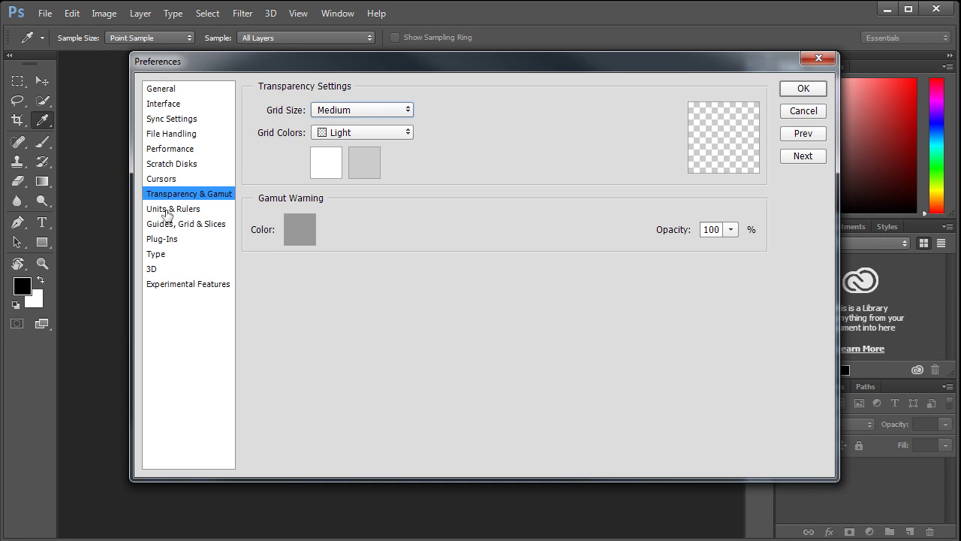
- In Units & Rulers, change ruler units from centimeters to pixels and type units to pixels
{"action": "left_click", "coordinate": [166, 215]}
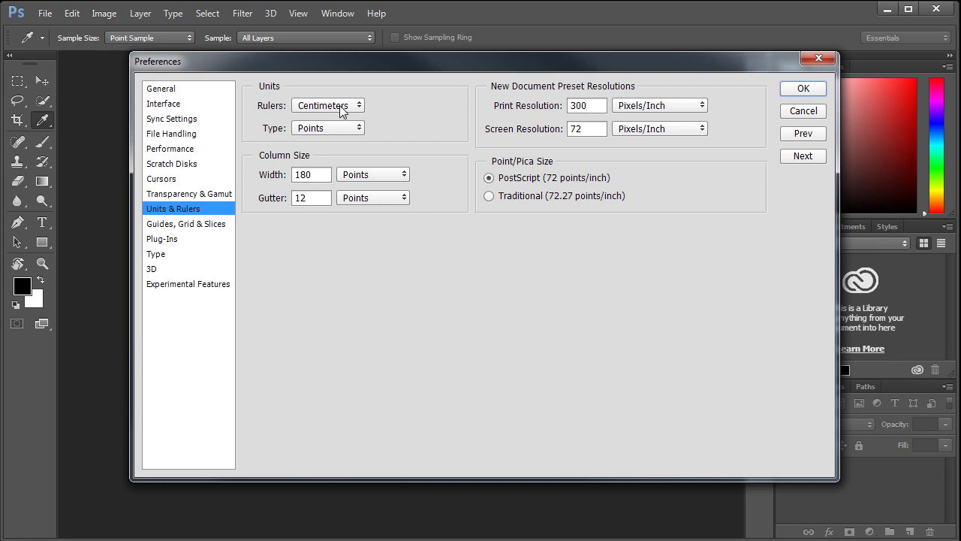
{"action": "left_click", "coordinate": [339, 106]}
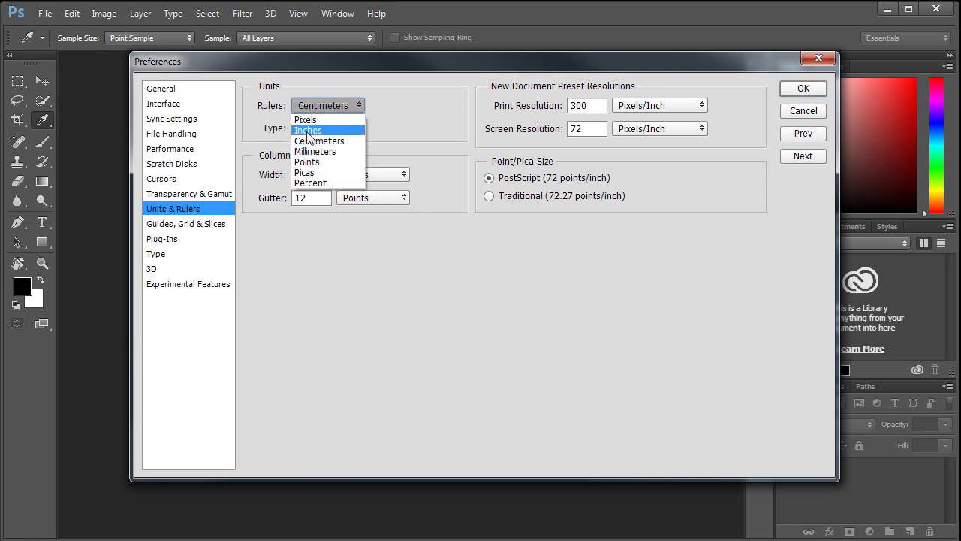
{"action": "left_click", "coordinate": [307, 122]}
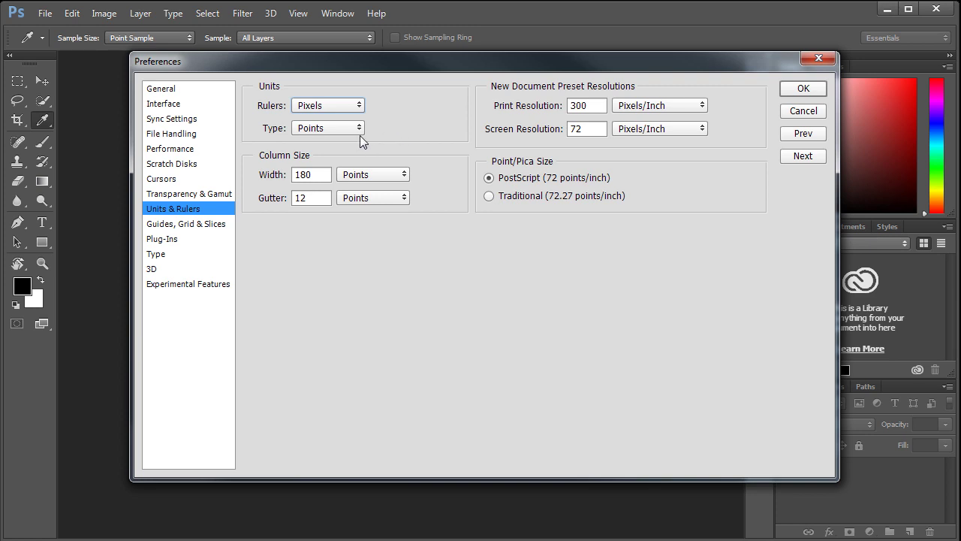
{"action": "left_click", "coordinate": [320, 130]}
- Confirm type units in pixels, review Guides, Grid & Slices, and save all preferences with OK
{"action": "left_click", "coordinate": [321, 143]}
{"action": "left_click", "coordinate": [188, 225]}
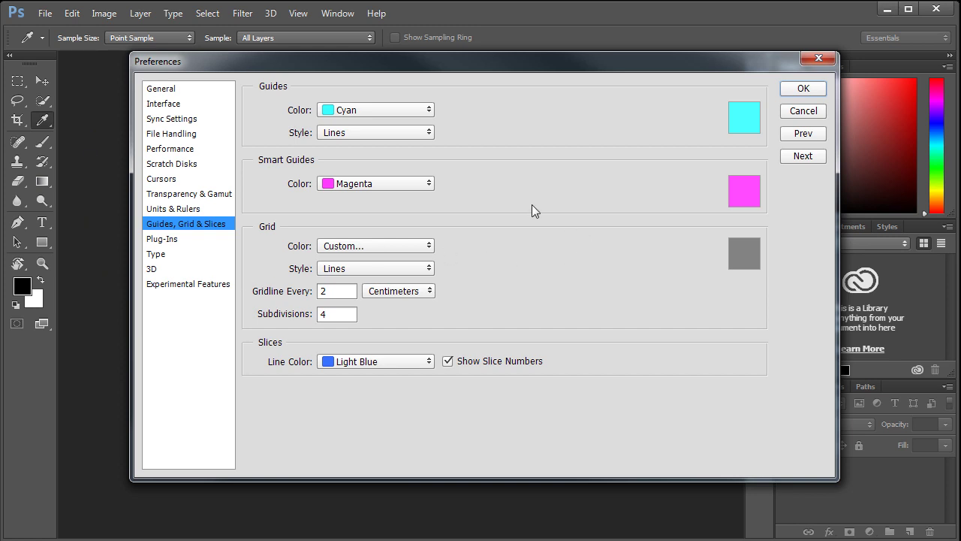
{"action": "left_click_drag", "start_coordinate": [223, 65], "coordinate": [190, 76]}
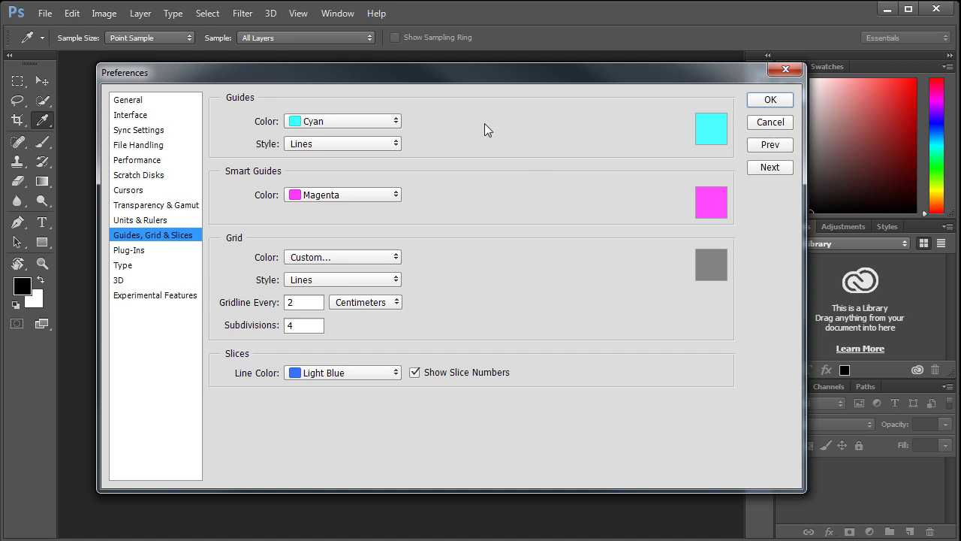
{"action": "left_click", "coordinate": [771, 101]}
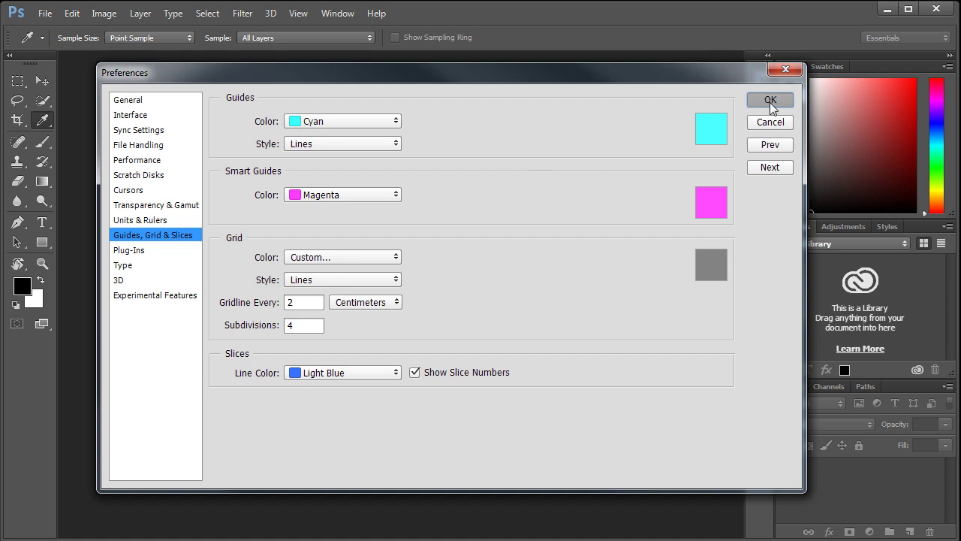